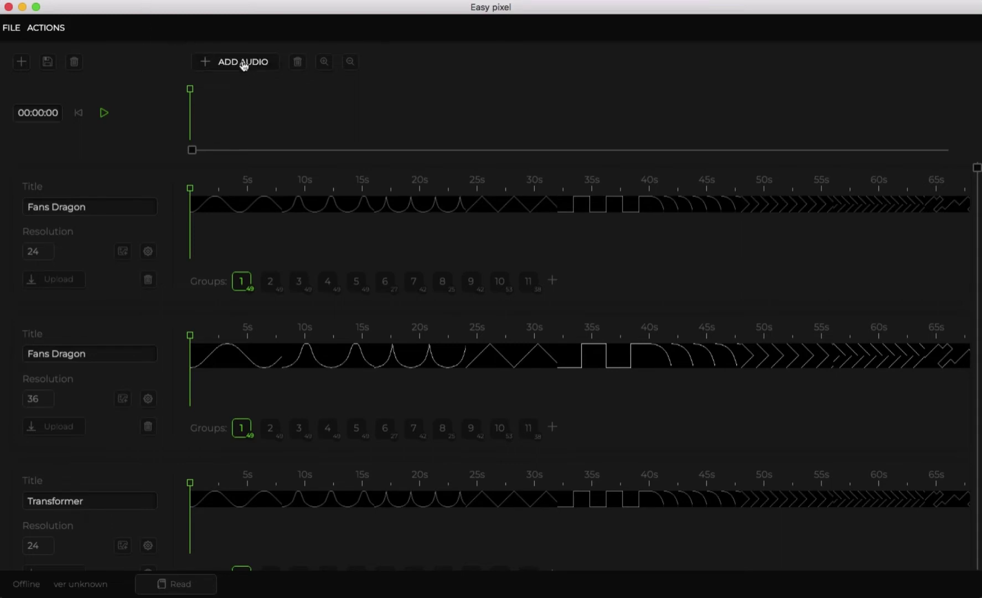
Step: Load Phaeleh - In The Twilight.mp3 from Downloads as the 02:29:76 audio track
left_click(244, 62)
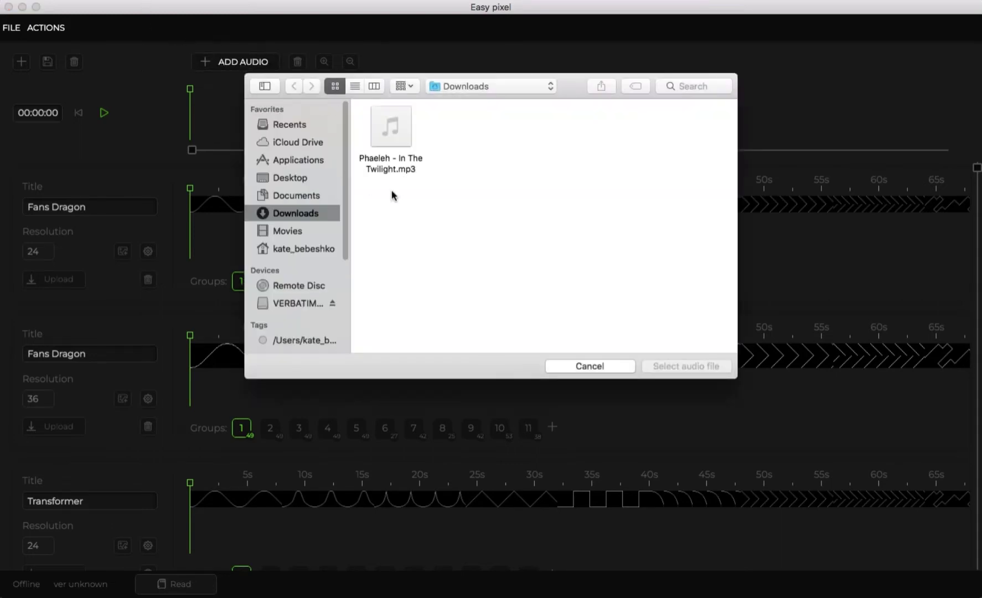
double_click(404, 140)
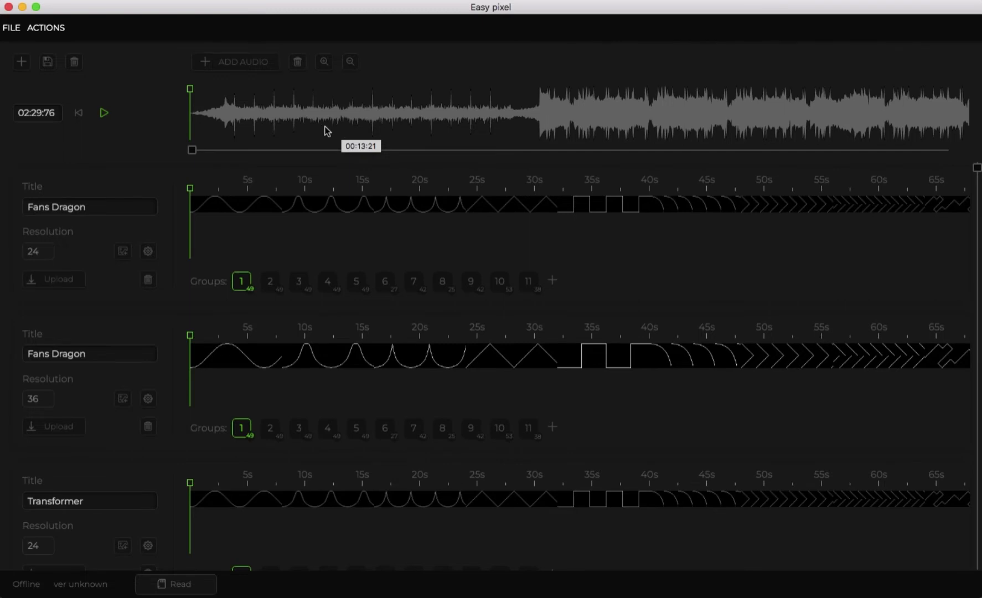
Step: Play the music, drop beat marks near 3.5, 6, 10, 14 and 15 seconds, then pause
left_click(104, 114)
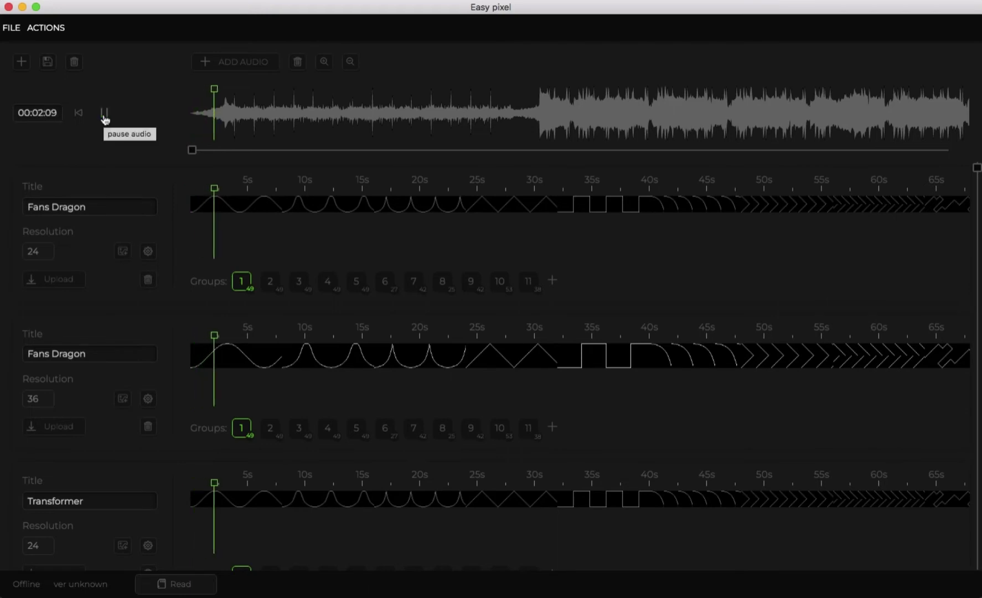
key("m")
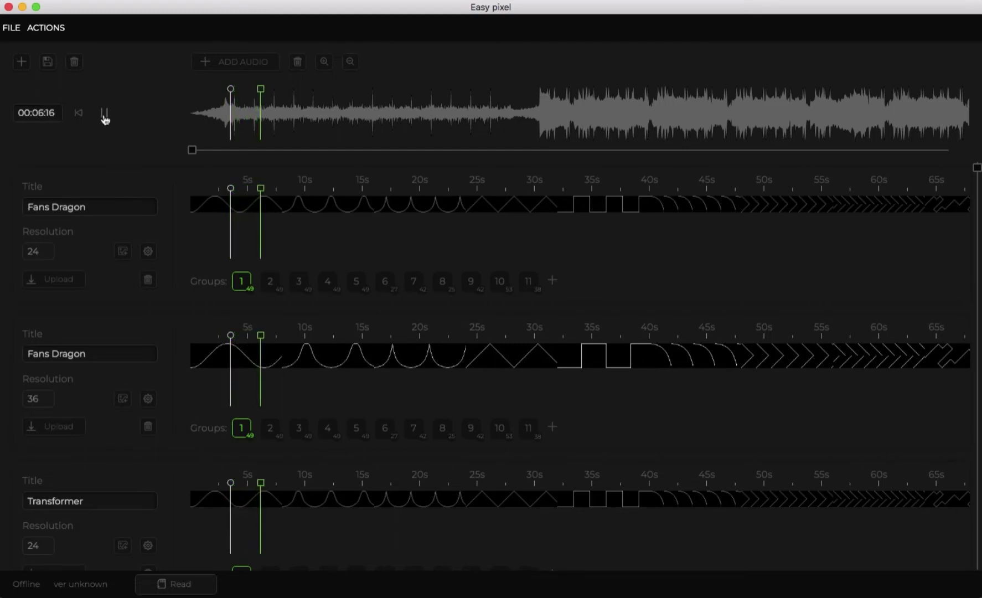
key("m")
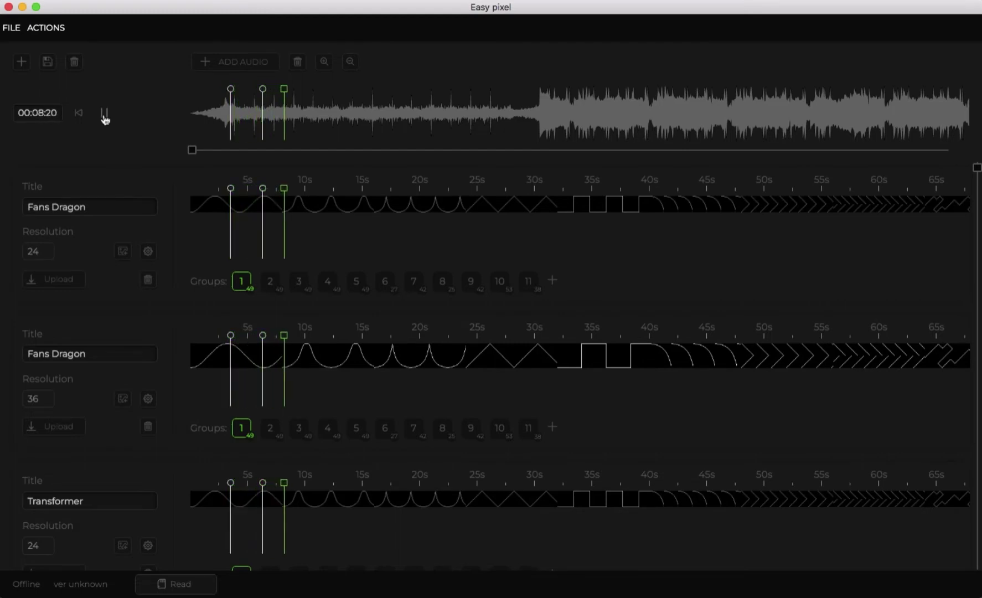
key("m")
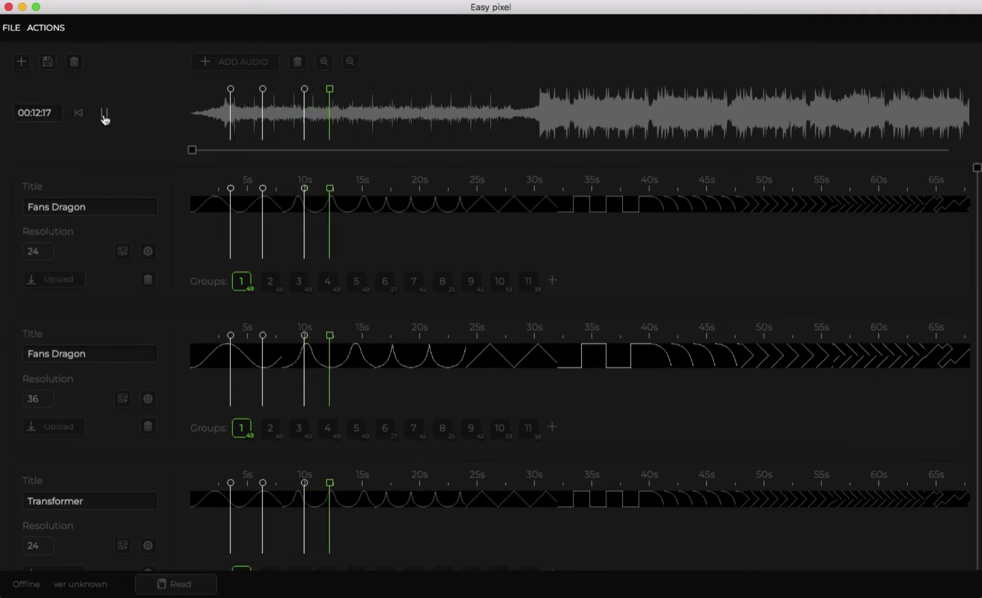
key("m")
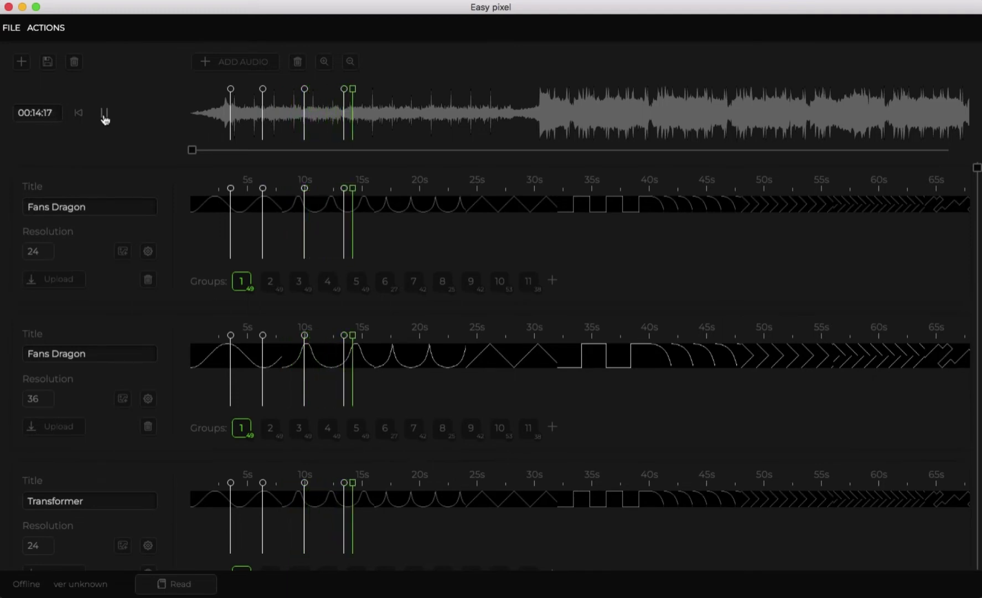
key("m")
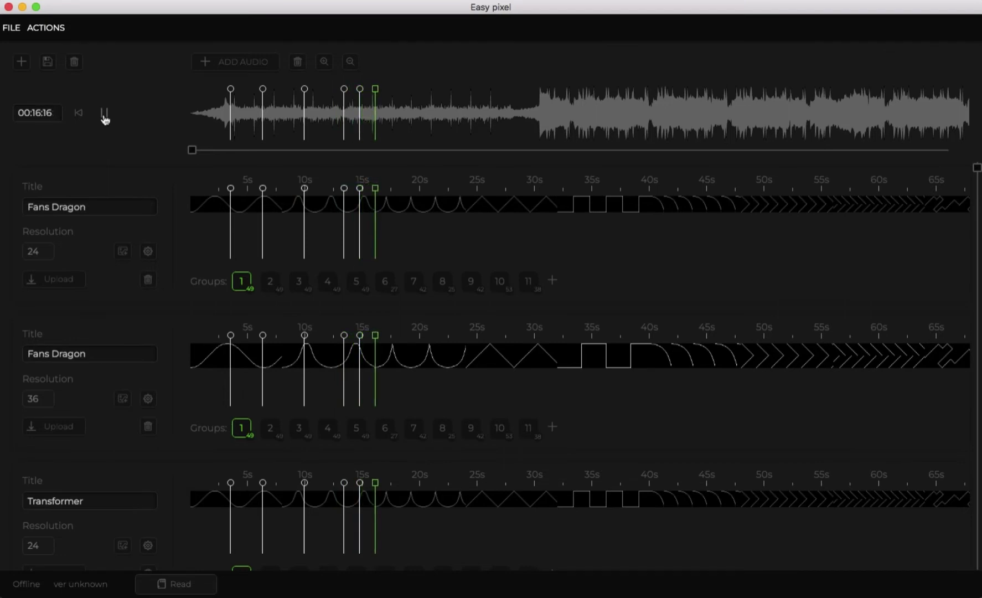
left_click(104, 114)
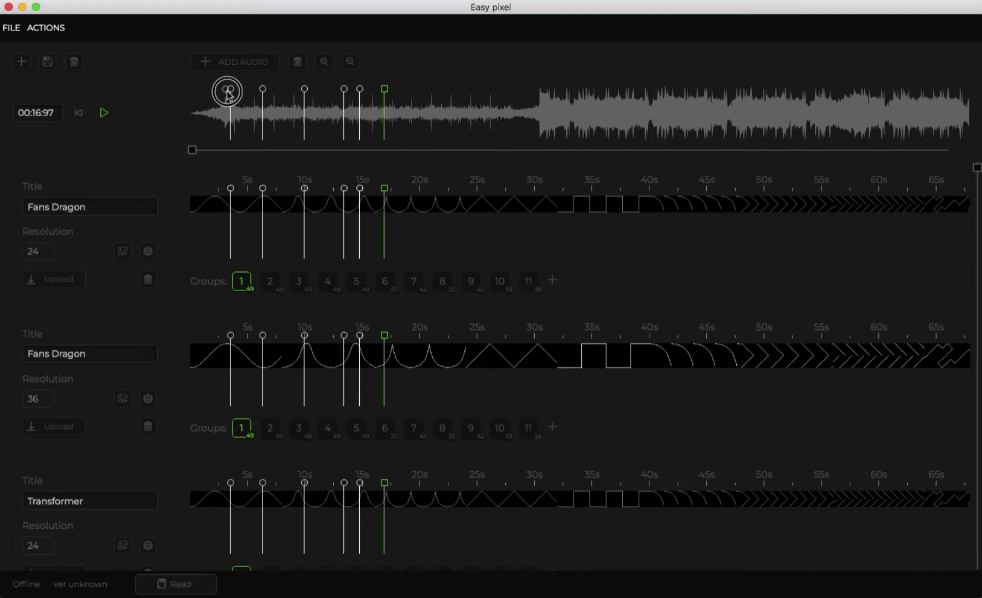
Step: Nudge the first beat mark slightly earlier and put the playhead at 00:15:00
mouse_move(229, 94)
left_click_drag(229, 94, 225, 90)
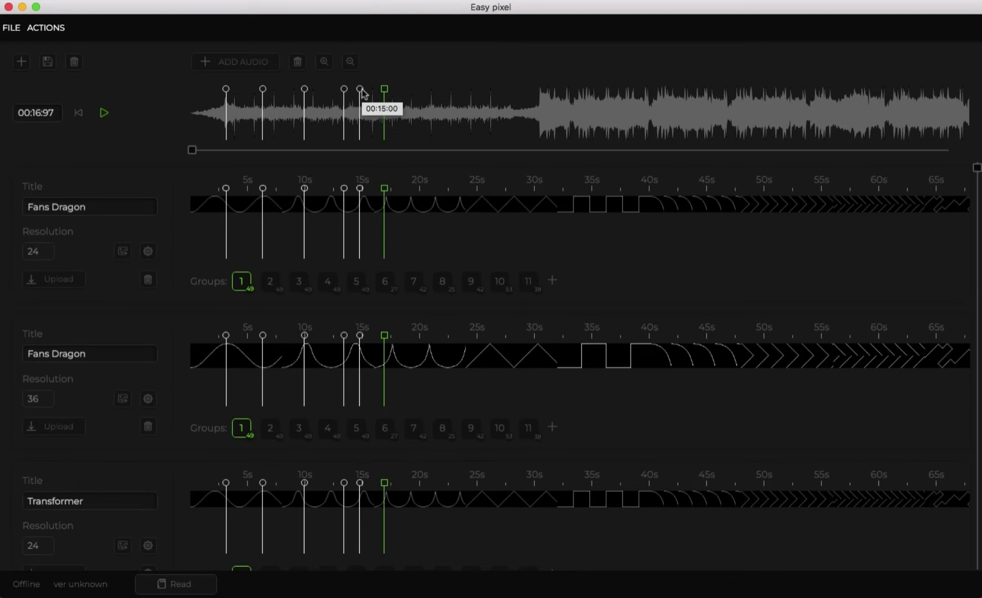
left_click(360, 89)
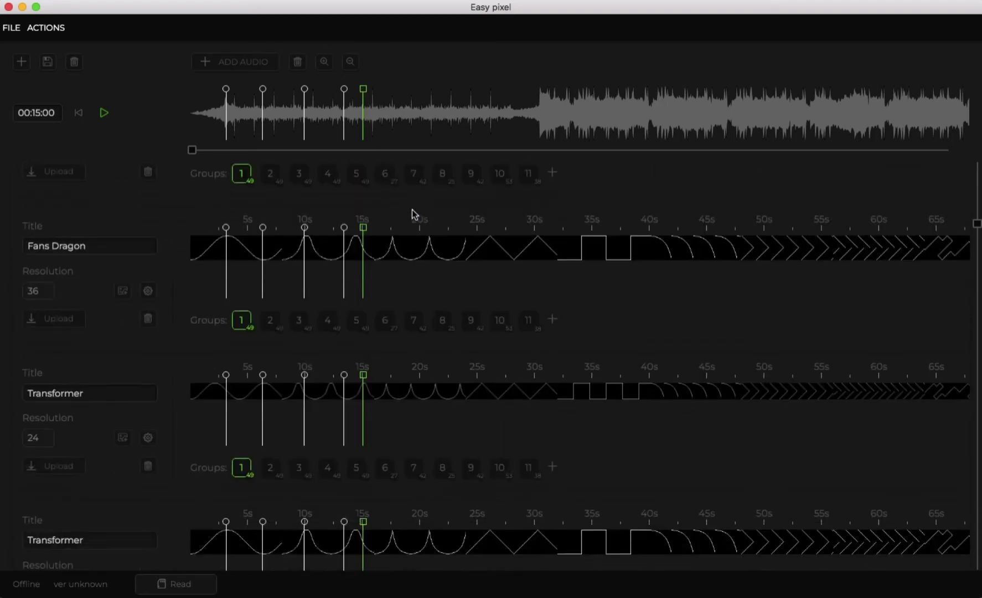
Step: Scroll down the track list to the Transformer image tracks at resolutions 72 and 110
scroll(412, 216, "down", 6)
scroll(413, 214, "down", 5)
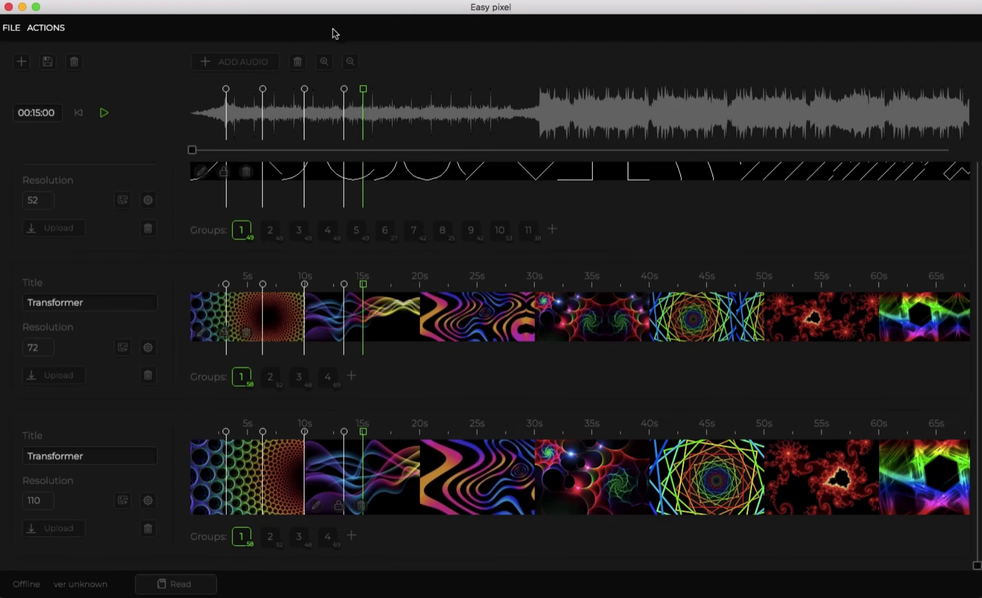
Step: Zoom in and trim the first four Transformer 110 pictures to end at beat marks near 3, 6, 10 and 14 s
left_click(324, 62)
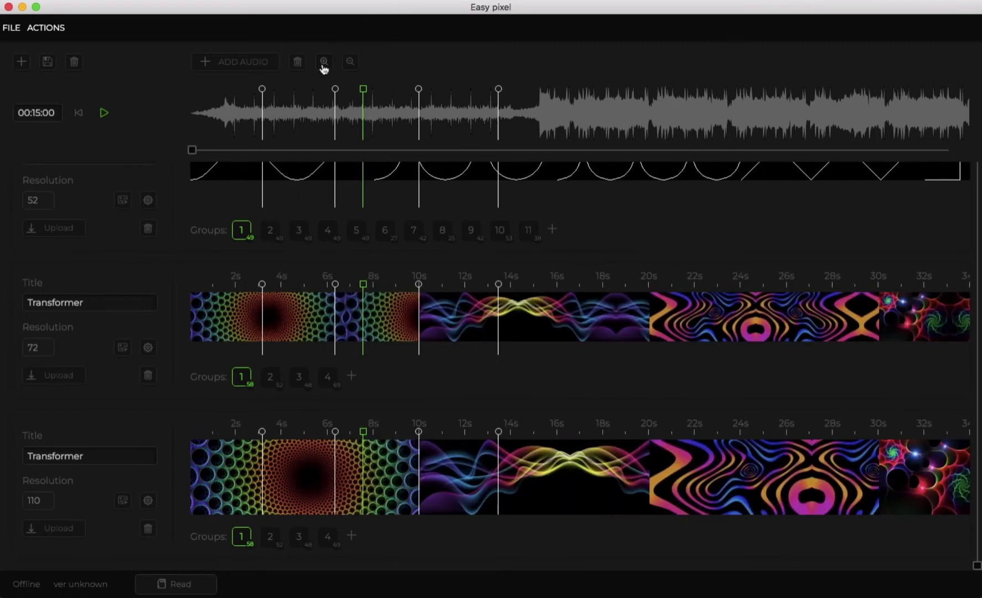
left_click(221, 479)
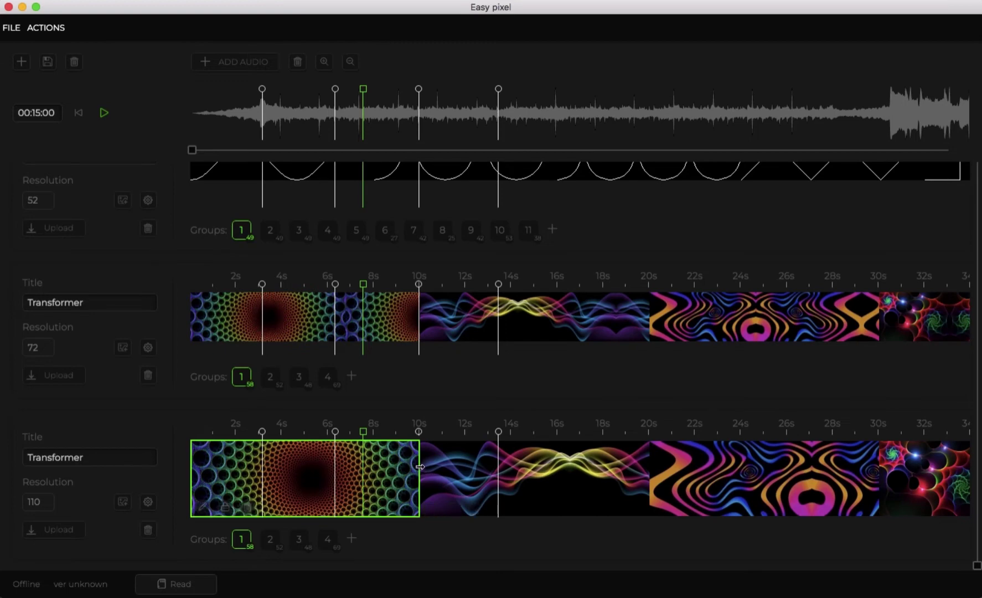
left_click_drag(419, 468, 263, 473)
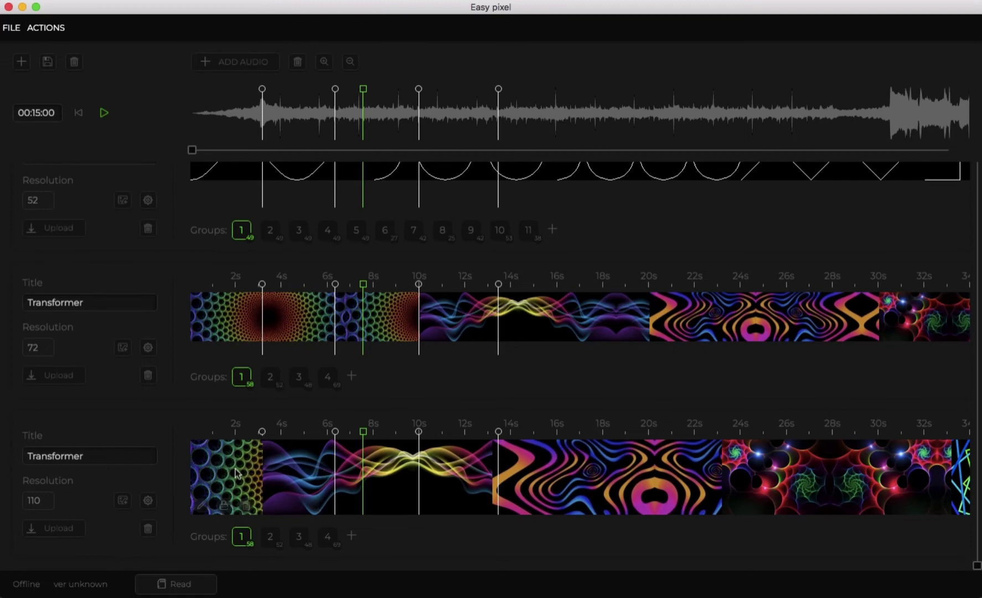
left_click(308, 469)
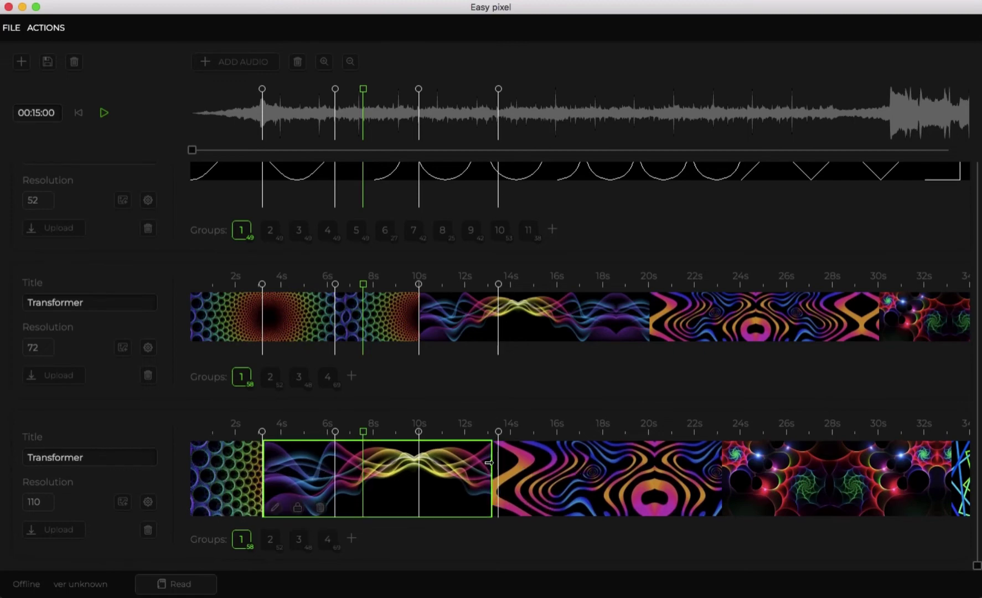
left_click_drag(490, 463, 335, 463)
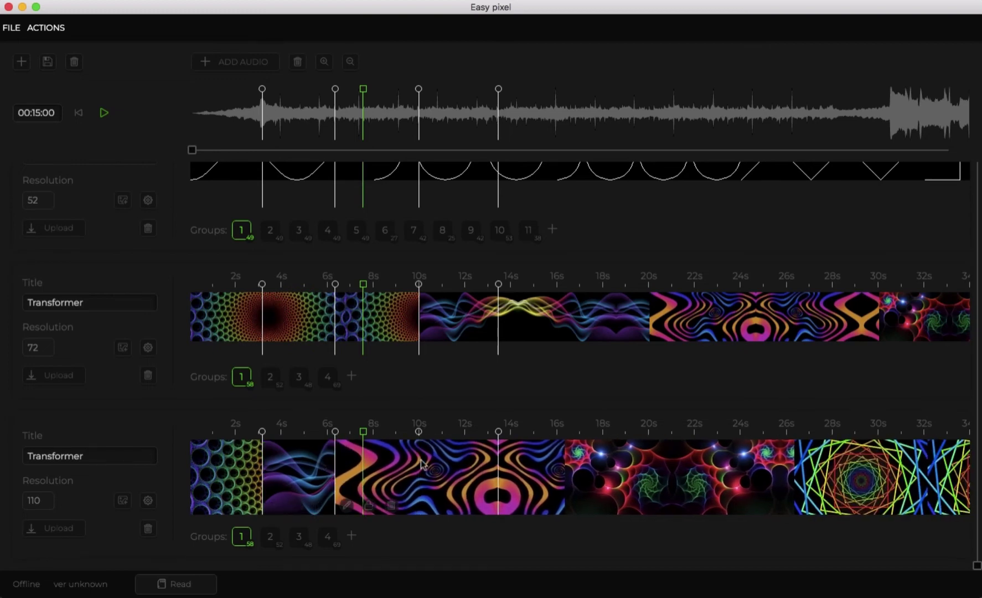
left_click(400, 465)
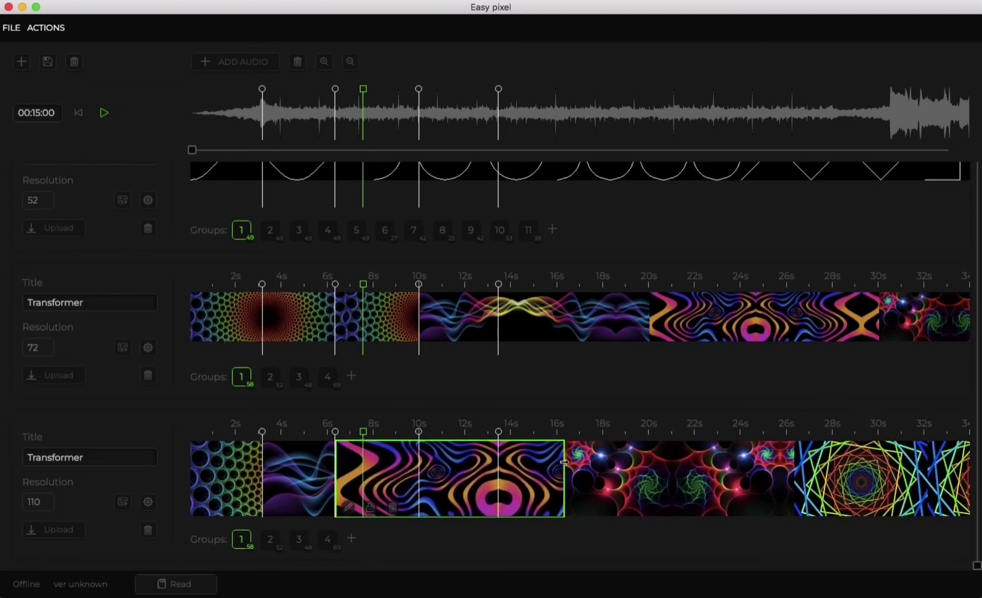
mouse_move(562, 467)
left_mouse_down()
mouse_move(398, 463)
mouse_move(420, 463)
left_mouse_up()
left_click(452, 464)
left_click_drag(648, 479, 500, 485)
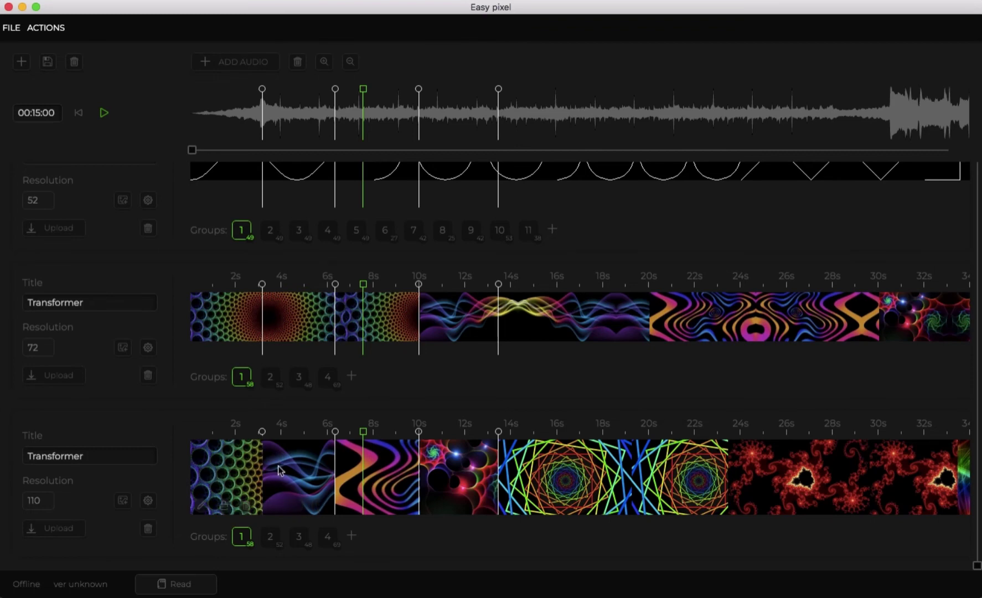
Step: Create group 5 on the Transformer 110 track and move the geometric spiral picture into it
left_click(352, 536)
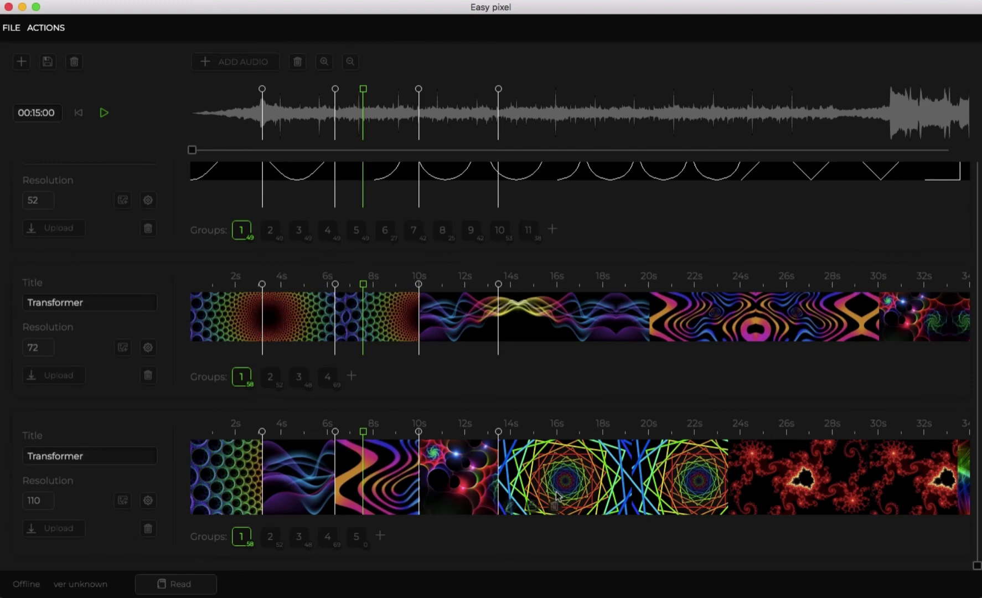
left_click_drag(559, 470, 356, 547)
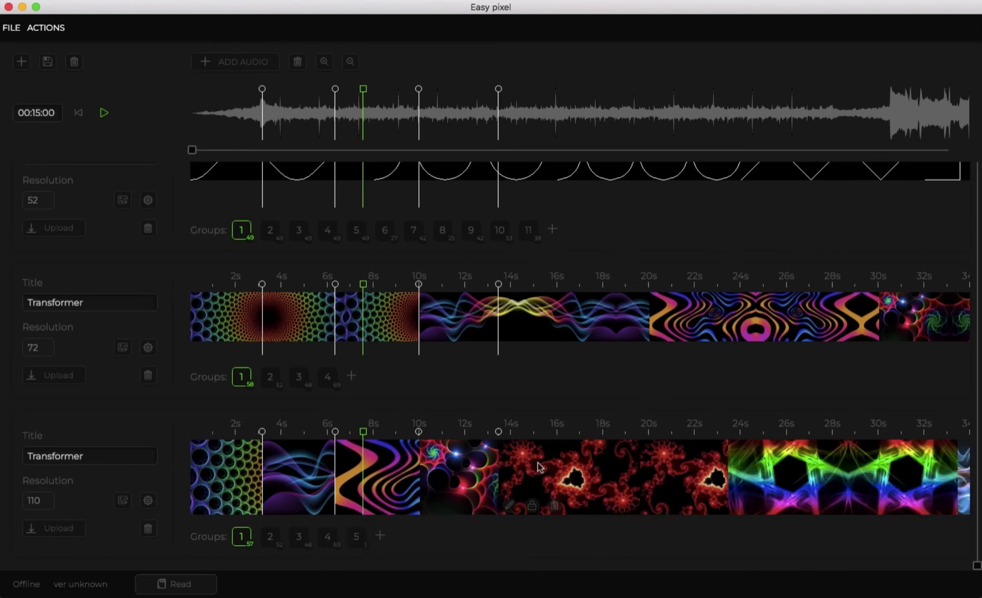
Step: Select the orange wavy, bubble and red fractal pictures together and move them into group 5
left_click(467, 478)
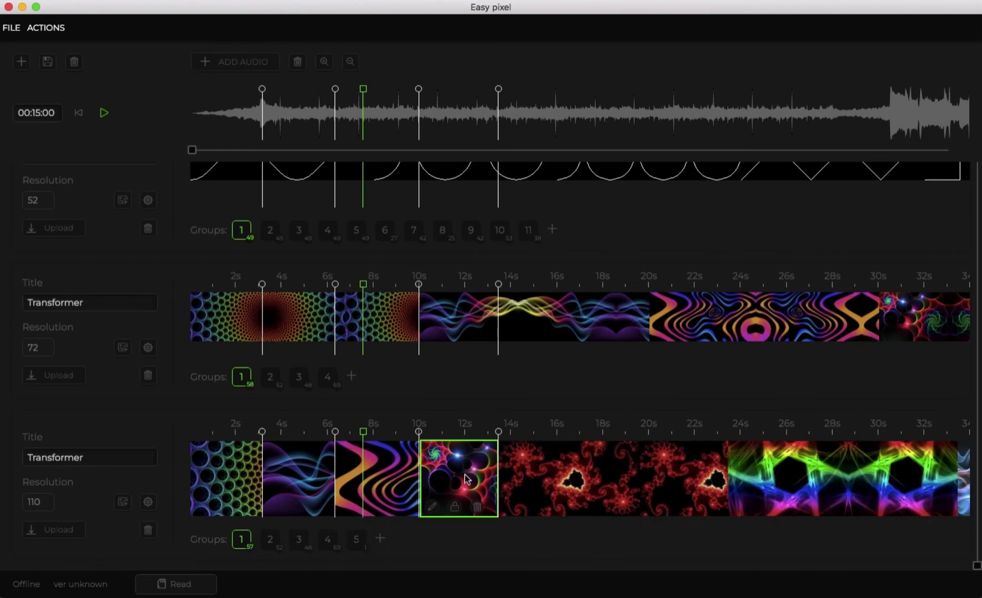
left_click(403, 468)
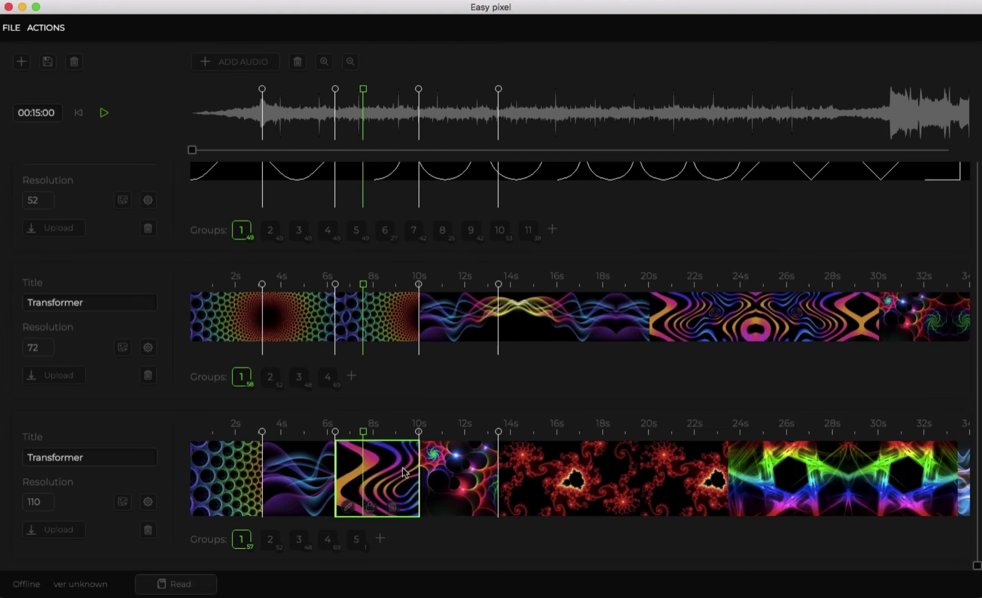
left_click(442, 474, "shift")
left_click(547, 476, "shift")
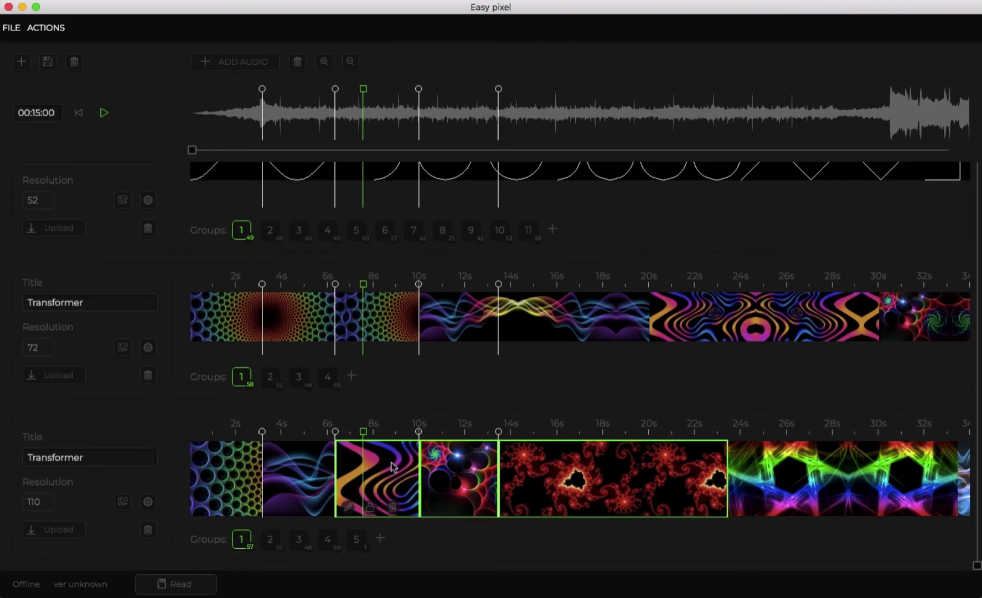
left_click_drag(393, 467, 470, 472)
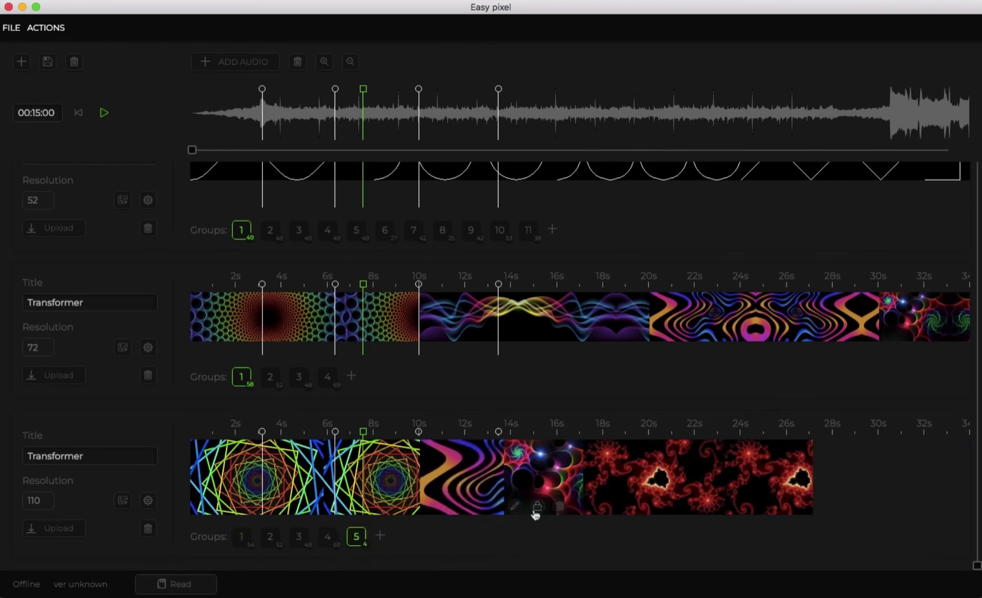
Step: Trim group 5's spiral, wavy, bubble and fractal pictures to end at beat marks near 3, 6, 10 and 14 s
left_click(296, 480)
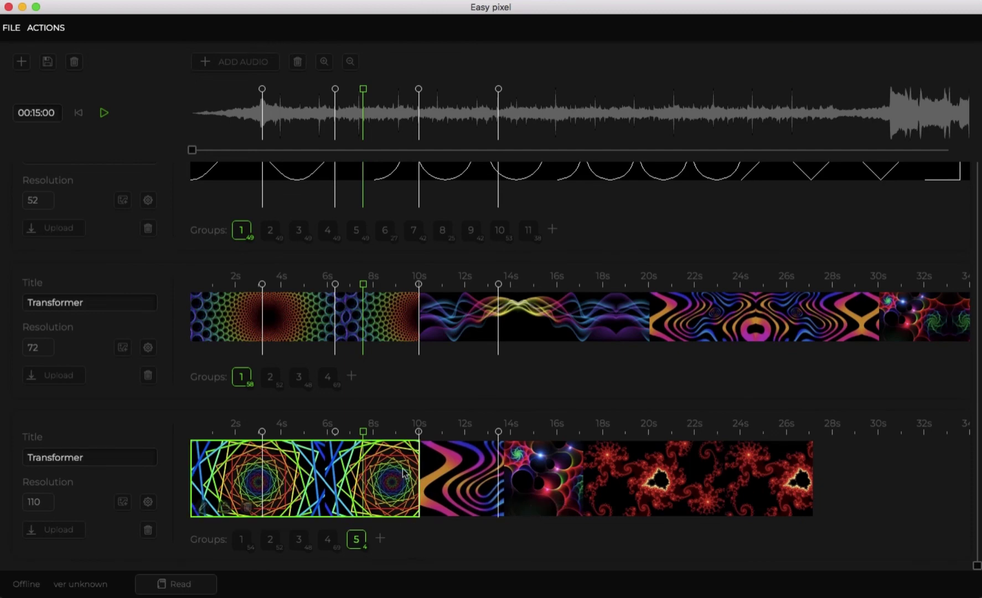
left_click_drag(416, 467, 292, 471)
left_click(292, 470)
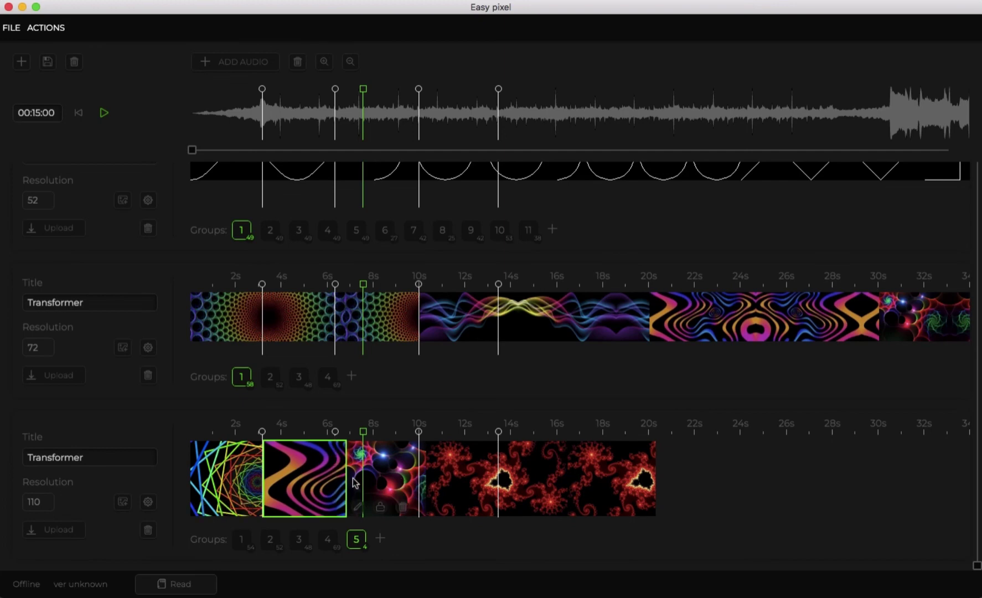
left_click_drag(346, 480, 334, 479)
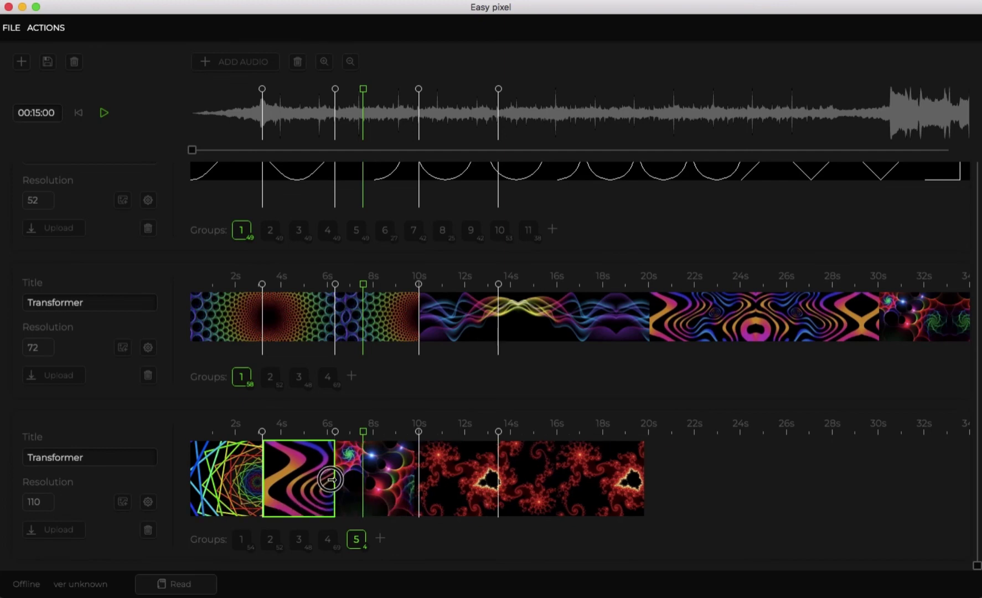
left_click(340, 478)
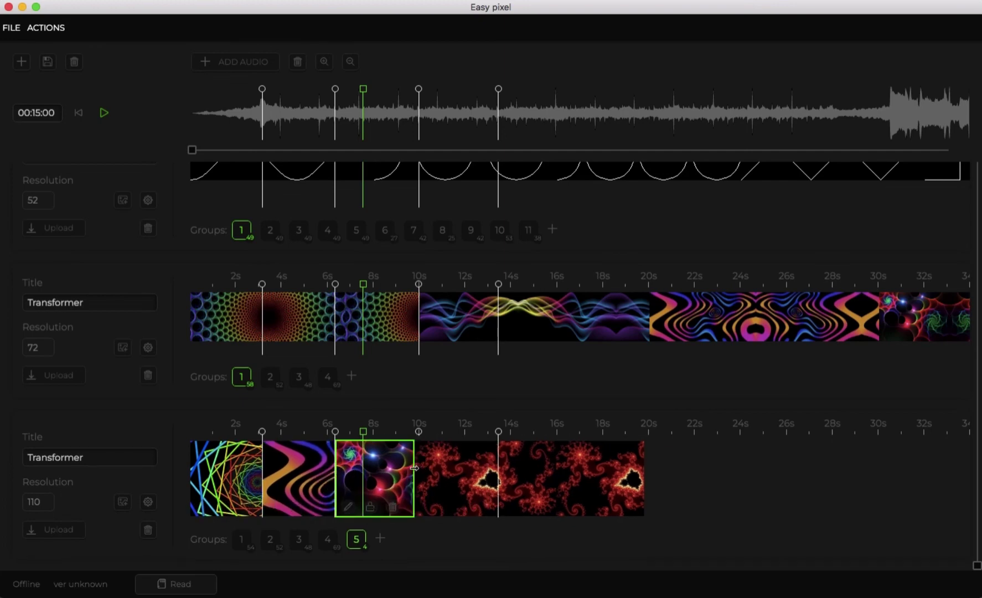
left_click_drag(416, 469, 418, 468)
left_click(459, 476)
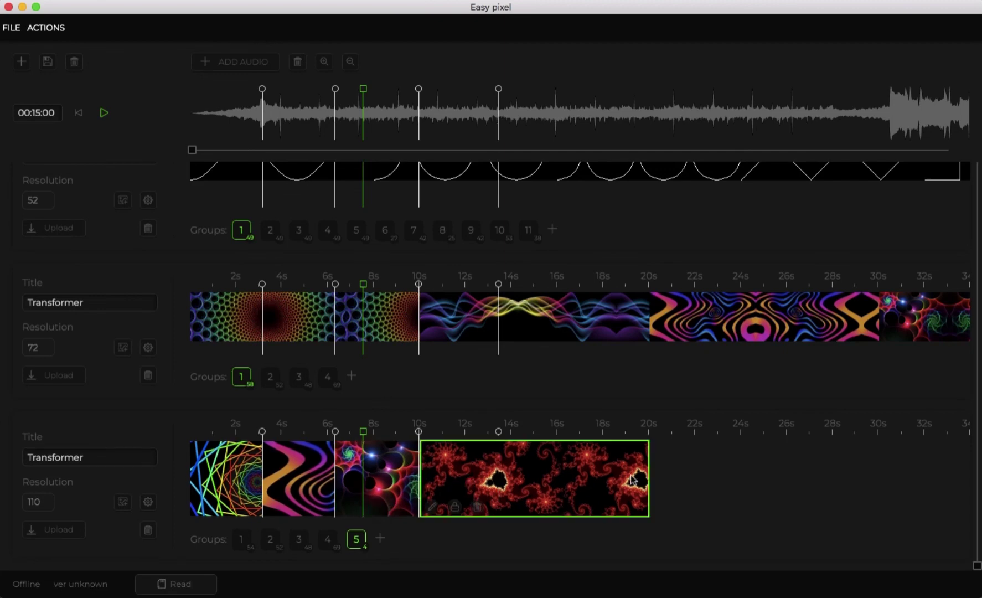
left_click_drag(645, 472, 500, 468)
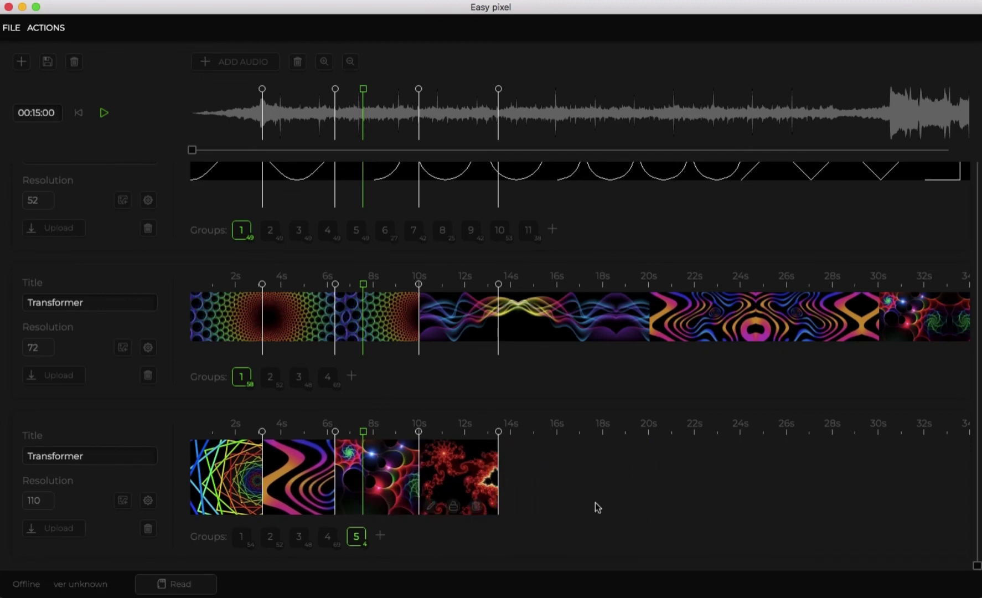